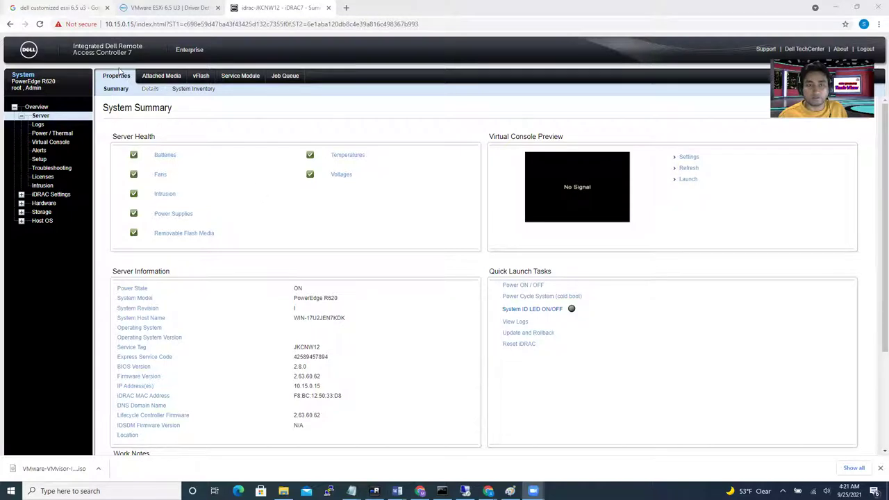
- Open the second VMware ESXi 6.5 U3 Driver Details result of the "dell customized esxi 6.5 u3" Google search in a new tab
{"action": "left_click", "coordinate": [63, 8]}
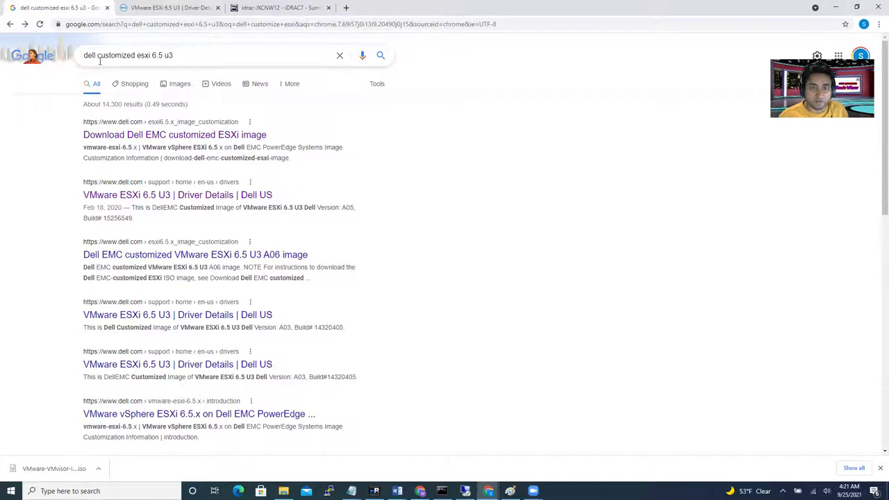
{"action": "left_click", "coordinate": [186, 54]}
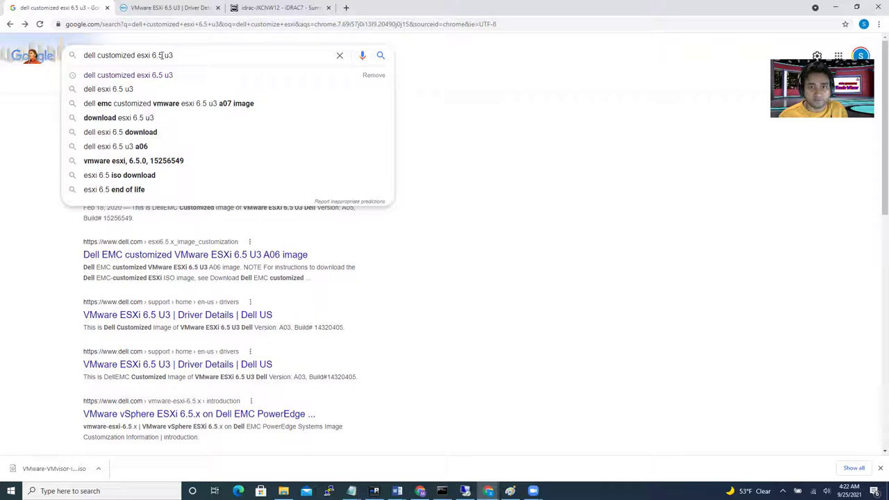
{"action": "left_click", "coordinate": [429, 68]}
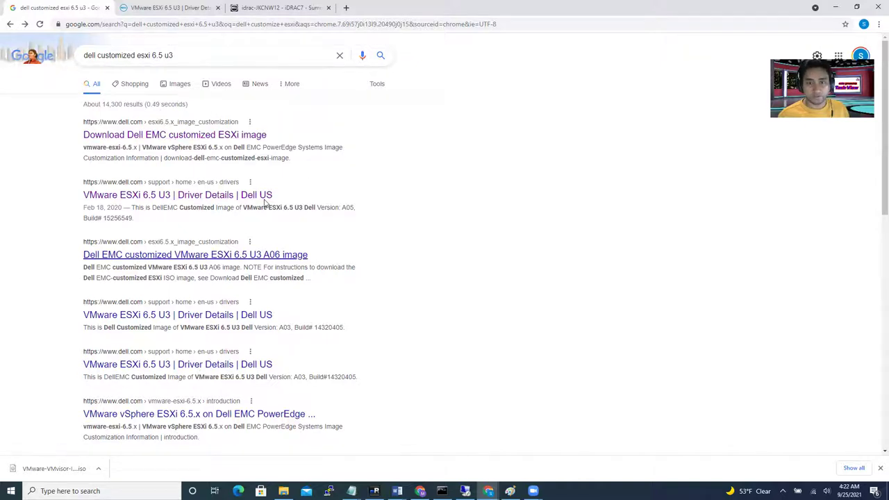
{"action": "right_click", "coordinate": [151, 200]}
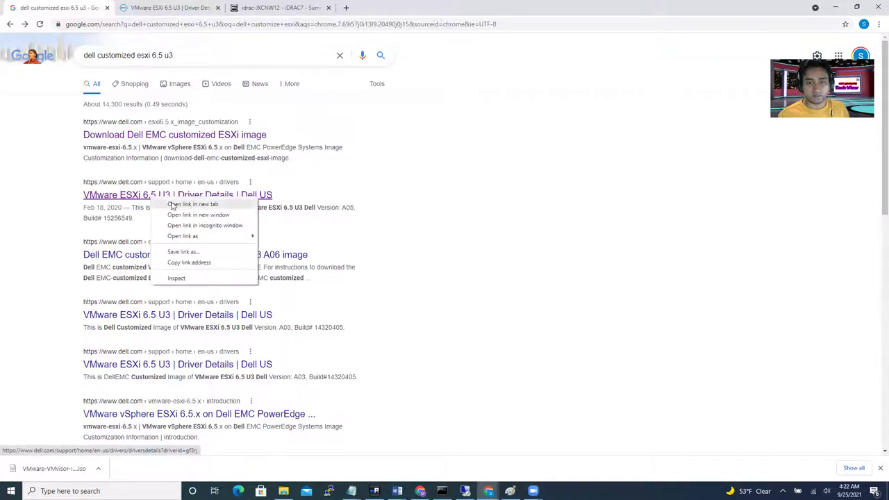
{"action": "left_click", "coordinate": [173, 204]}
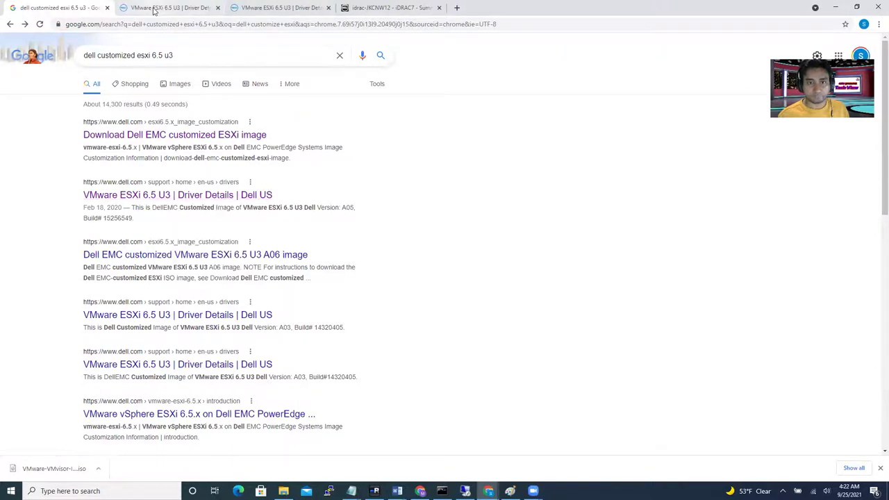
- Examine the "ISO Image for CD-ROM" entry among the available formats on the Dell ESXi 6.5 U3 driver details page
{"action": "left_click", "coordinate": [156, 8]}
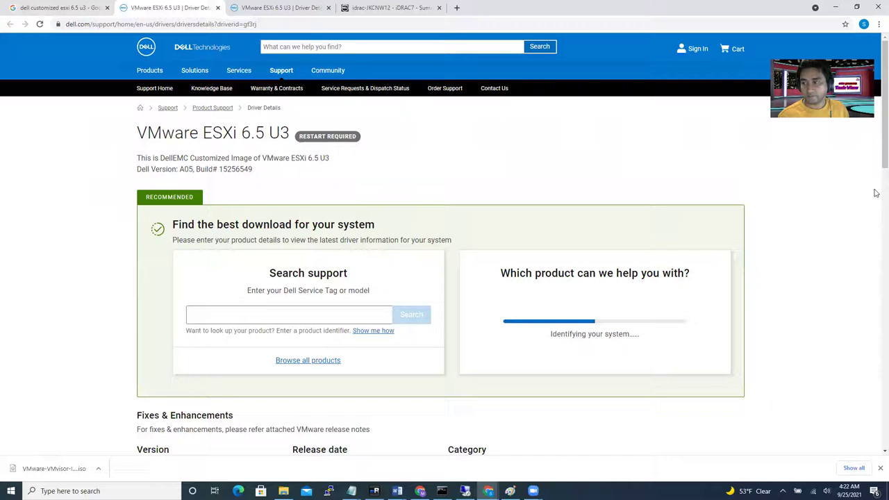
{"action": "left_click_drag", "start_coordinate": [884, 161], "coordinate": [882, 261]}
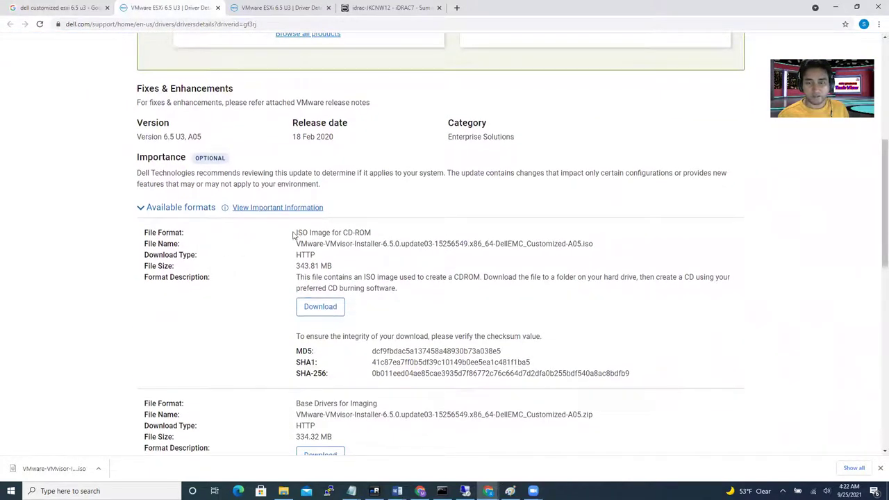
{"action": "left_click_drag", "start_coordinate": [293, 236], "coordinate": [379, 239]}
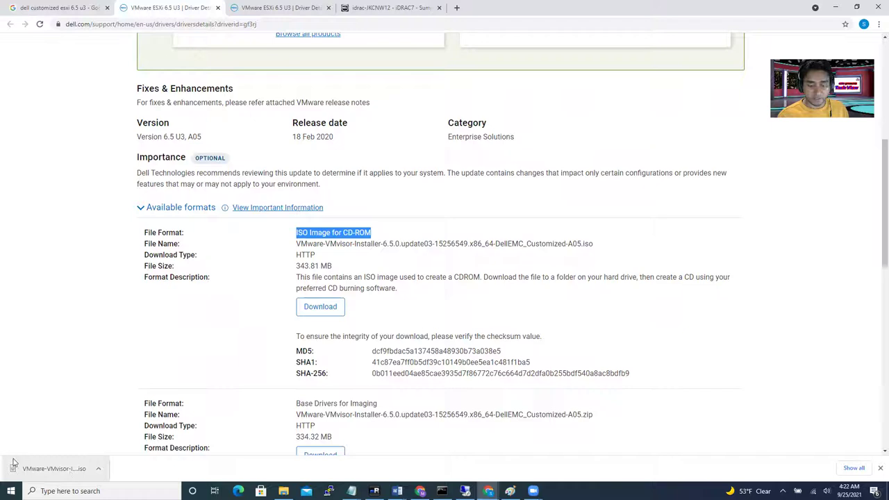
- Show the downloaded VMware-VMvisor installer ISO in the Downloads folder, and minimize the folder window after checking it
{"action": "left_click", "coordinate": [100, 469]}
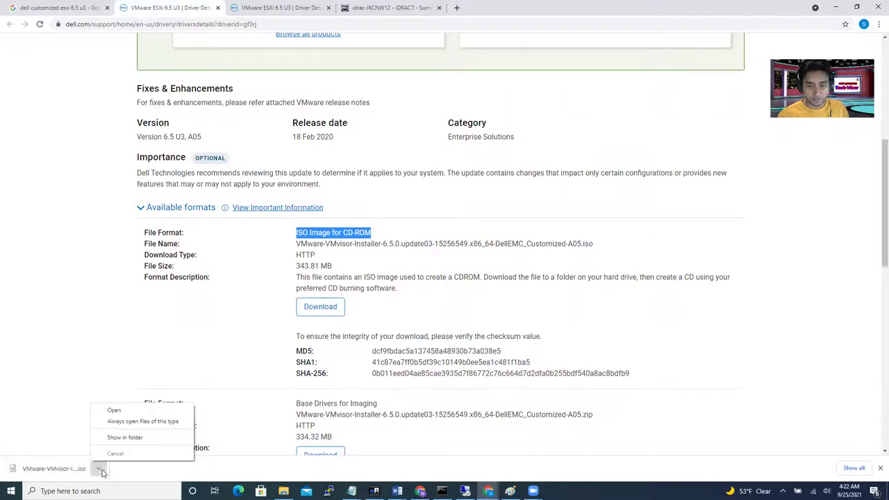
{"action": "left_click", "coordinate": [117, 437]}
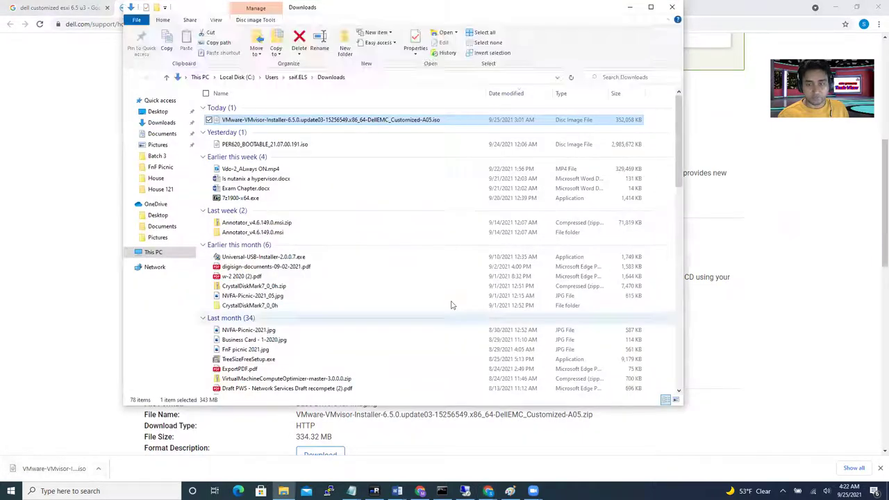
{"action": "left_click", "coordinate": [162, 123]}
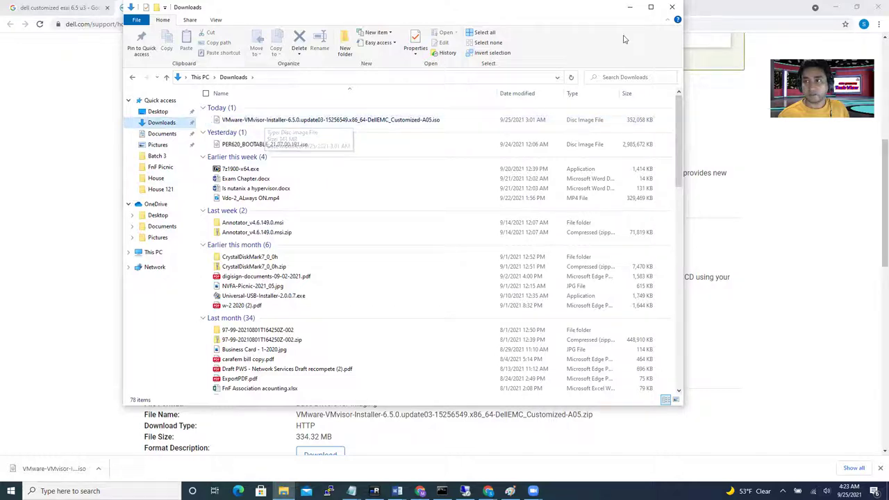
{"action": "left_click", "coordinate": [630, 7]}
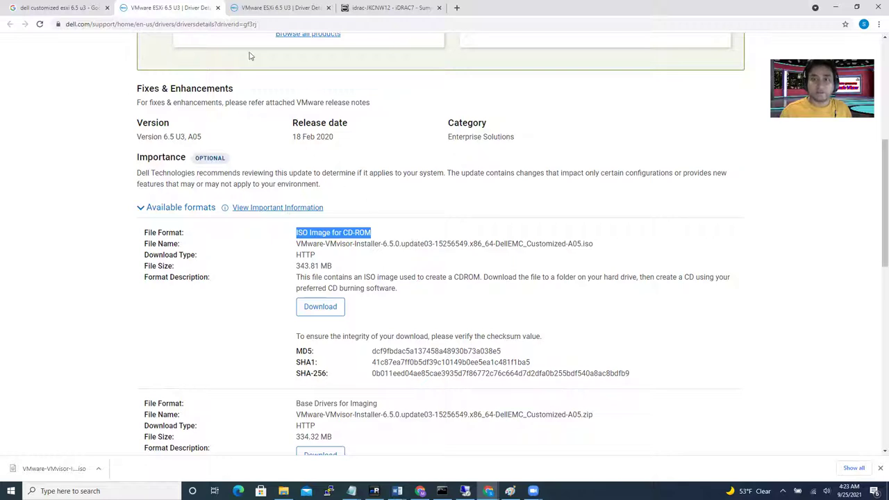
- Launch the PowerEdge R620's virtual console from the iDRAC system summary and maximize the console window
{"action": "left_click", "coordinate": [294, 8]}
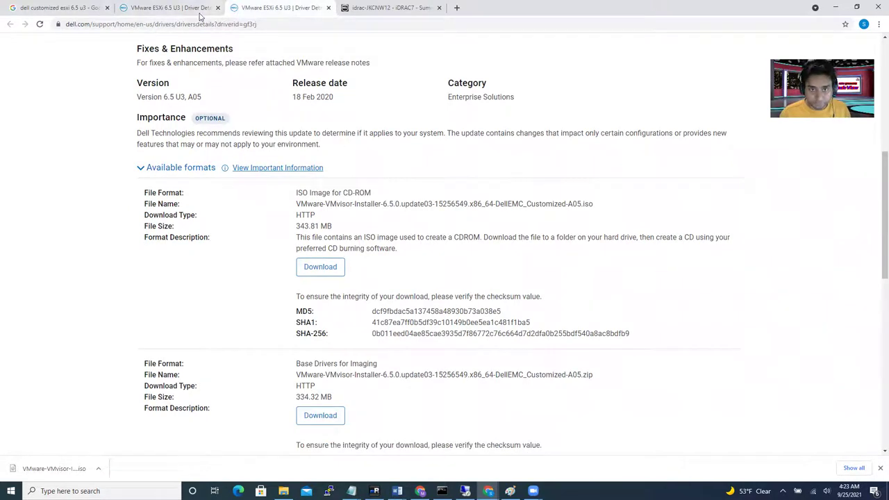
{"action": "left_click", "coordinate": [375, 8]}
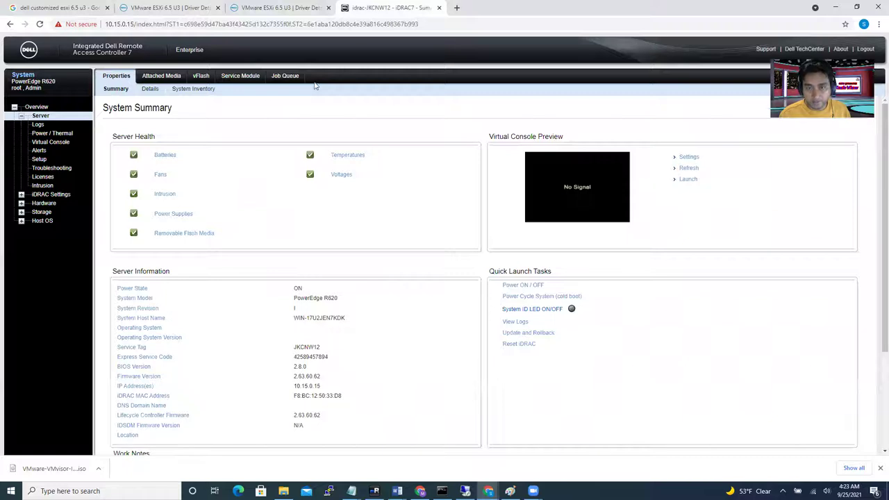
{"action": "left_click", "coordinate": [696, 183]}
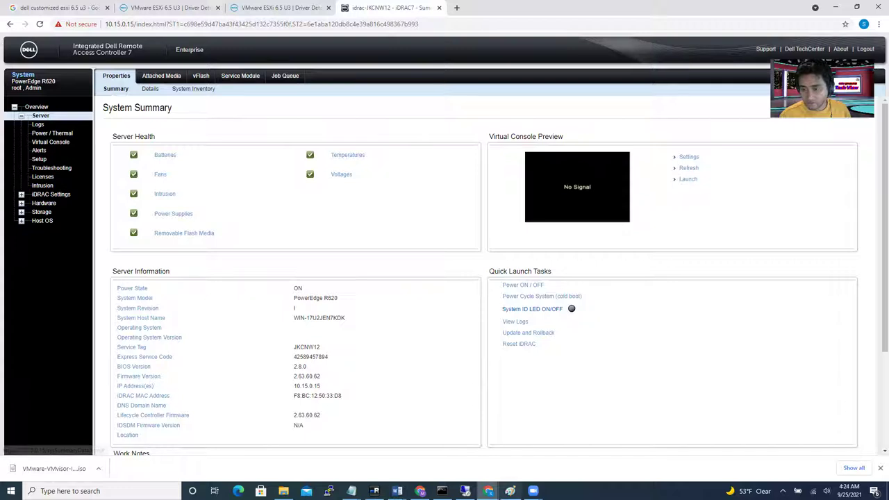
{"action": "mouse_move", "coordinate": [489, 491]}
{"action": "left_click", "coordinate": [537, 450]}
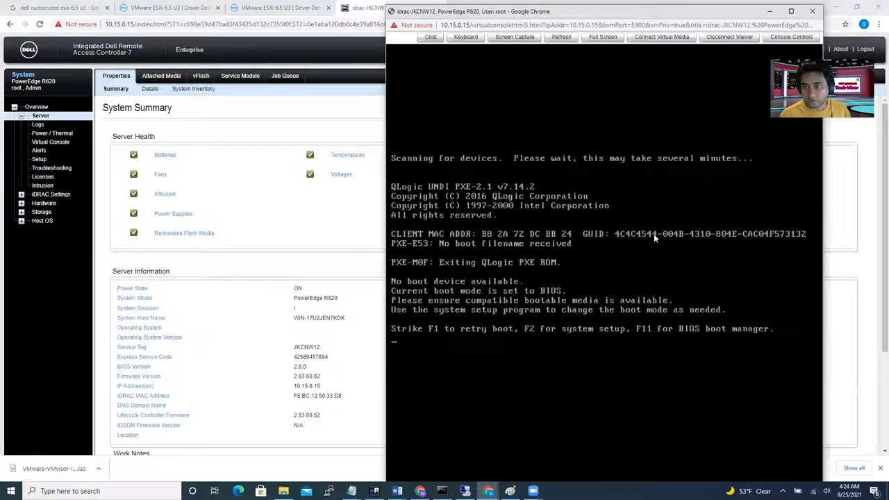
{"action": "left_click_drag", "start_coordinate": [583, 14], "coordinate": [310, 30]}
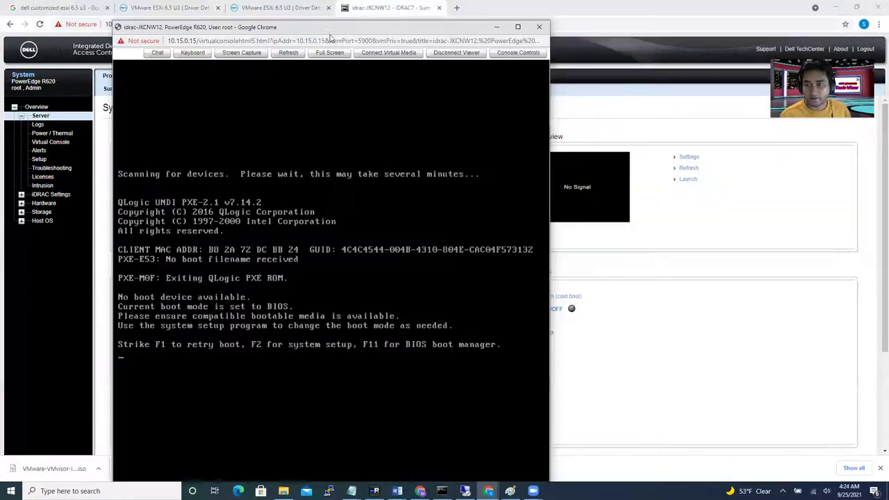
{"action": "left_click", "coordinate": [518, 27]}
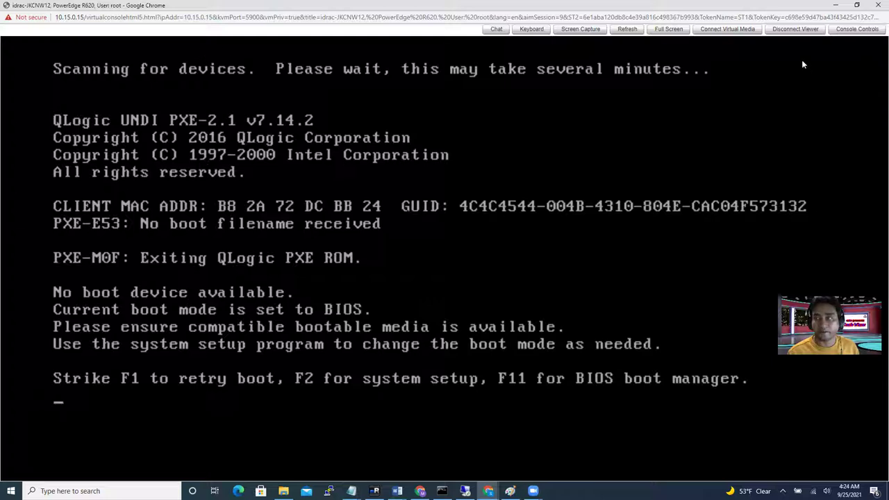
- Switch to the iDRAC summary window and return to the virtual console
{"action": "left_click", "coordinate": [488, 492]}
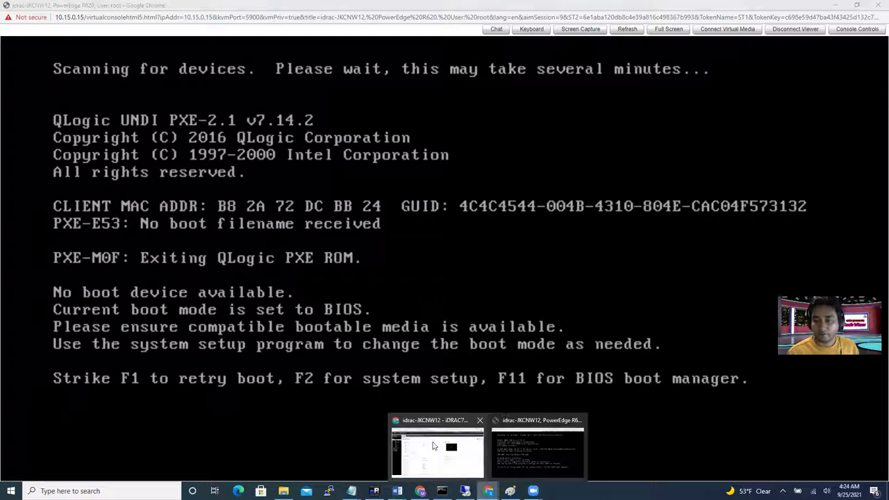
{"action": "left_click", "coordinate": [544, 451]}
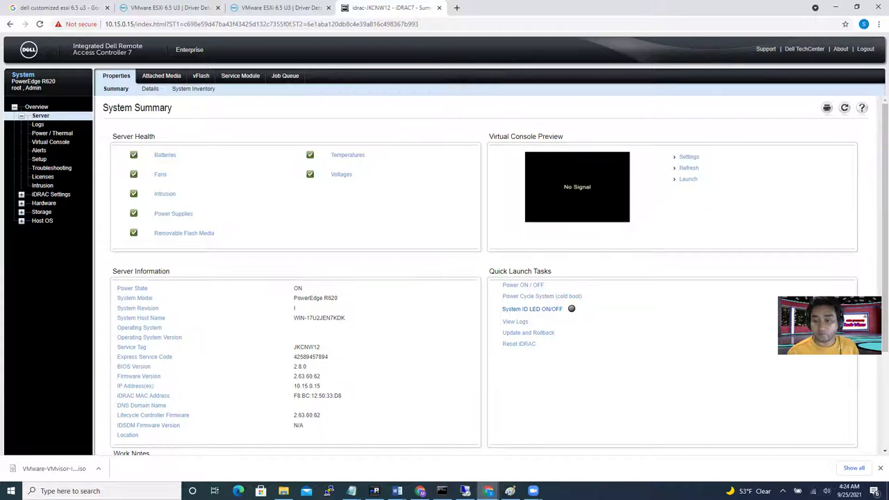
{"action": "left_click", "coordinate": [489, 491]}
{"action": "left_click", "coordinate": [548, 455]}
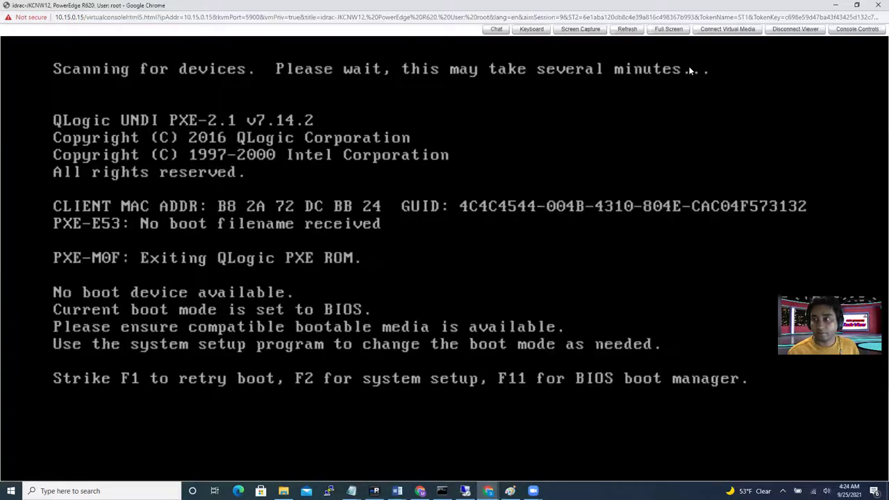
- Connect virtual media and map VMware-VMvisor-Installer-6.5.0.update03-15256549.x86_64-DellEMC_Customized-A05.iso from Downloads to the CD/DVD drive
{"action": "left_click", "coordinate": [731, 35]}
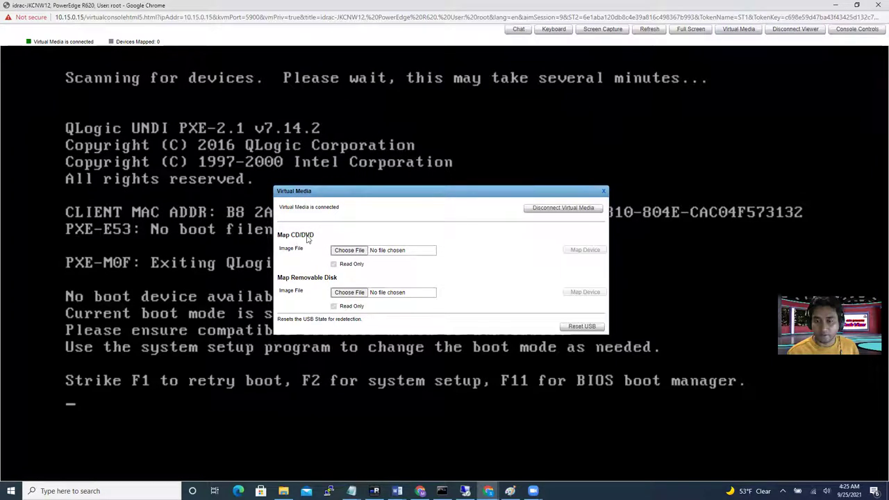
{"action": "left_click", "coordinate": [349, 255]}
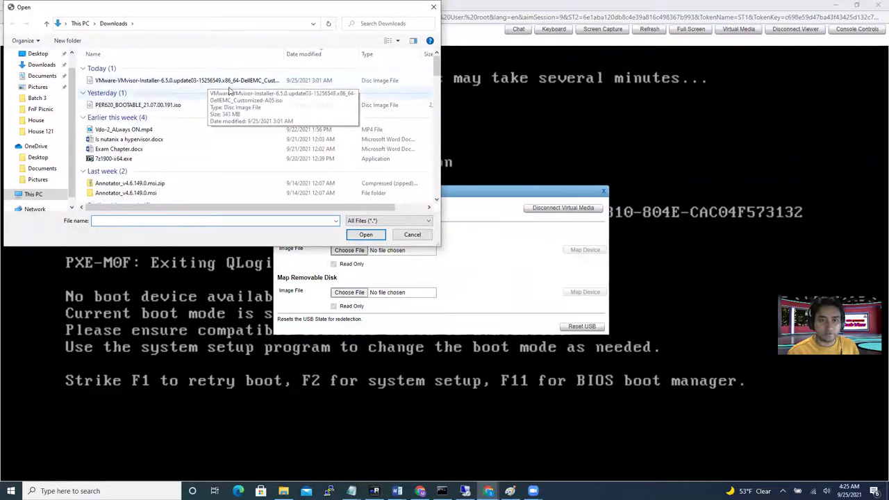
{"action": "left_click", "coordinate": [39, 65]}
{"action": "left_click", "coordinate": [125, 82]}
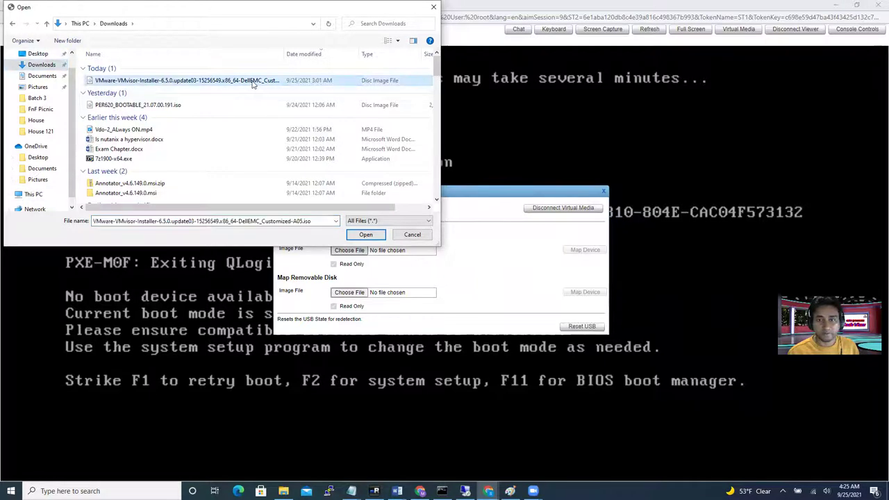
{"action": "left_click_drag", "start_coordinate": [284, 54], "coordinate": [348, 54]}
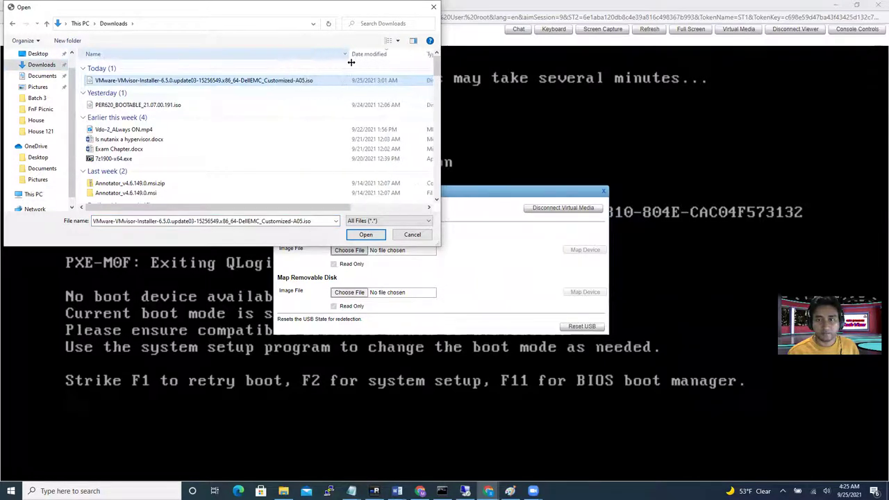
{"action": "double_click", "coordinate": [287, 82]}
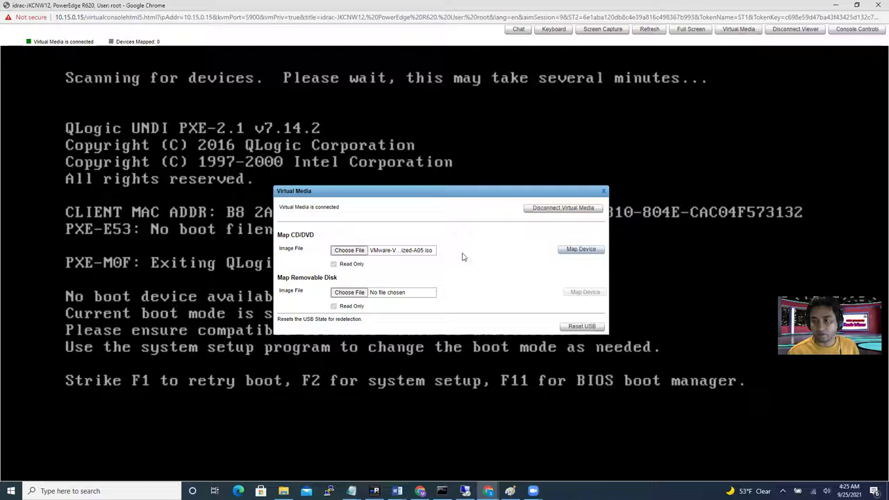
{"action": "left_click", "coordinate": [570, 251]}
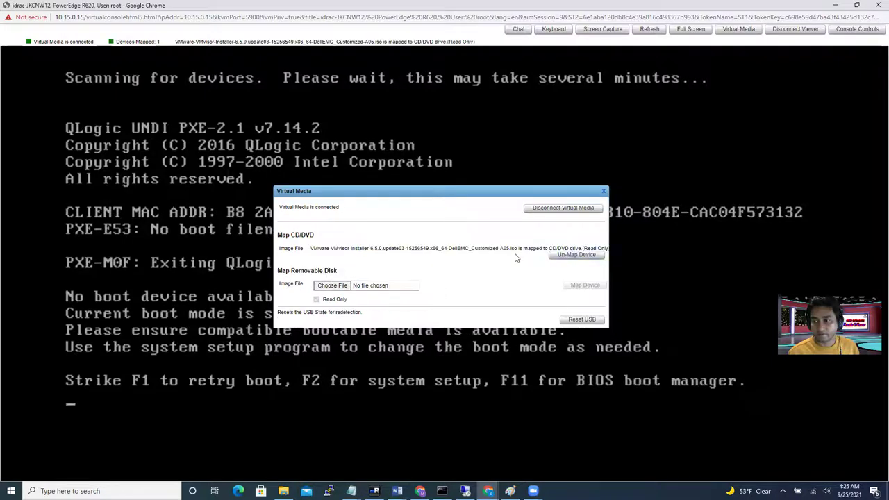
{"action": "left_click", "coordinate": [604, 191]}
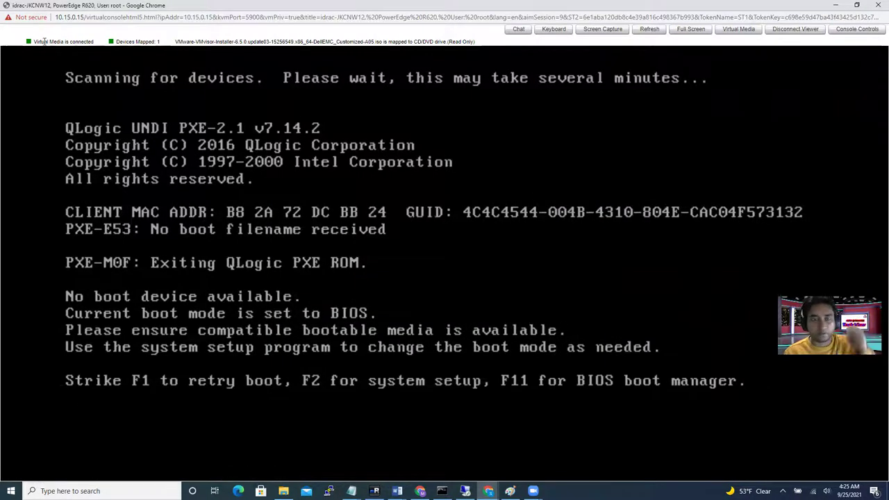
- Check the ISO's CD/DVD mapping in the console's status line and in the Virtual Media dialog
{"action": "left_click_drag", "start_coordinate": [35, 41], "coordinate": [270, 44]}
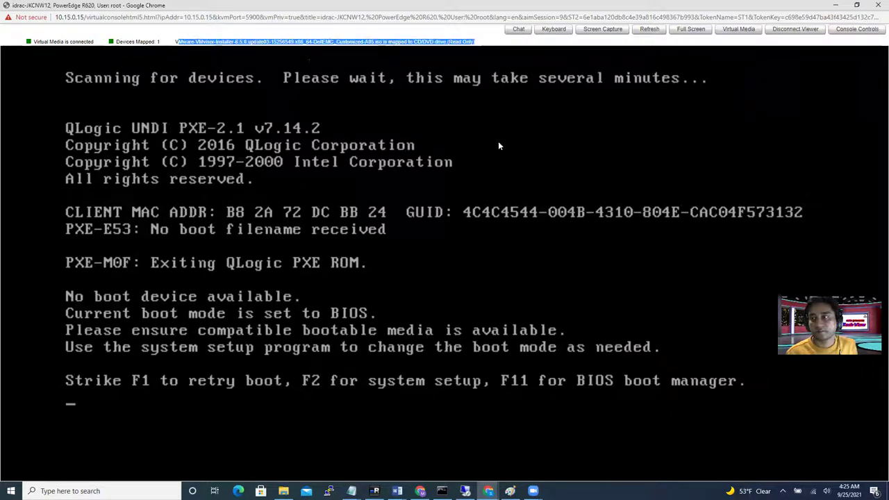
{"action": "left_click", "coordinate": [738, 30]}
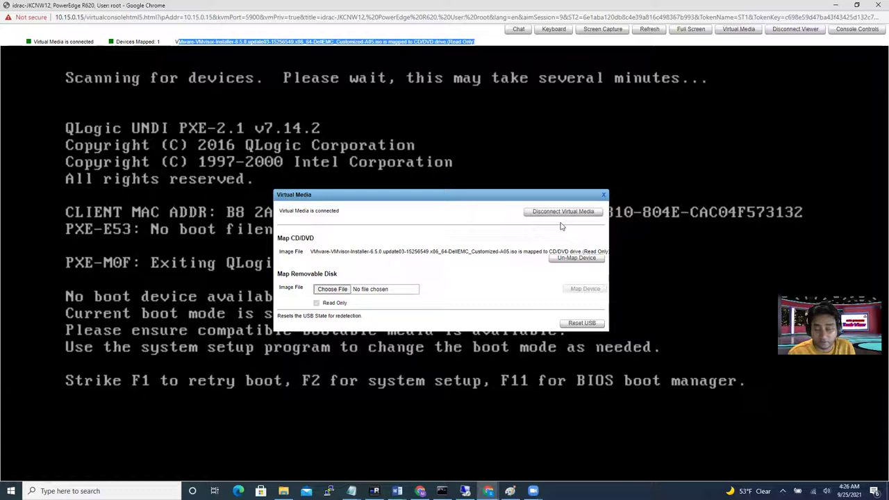
{"action": "left_click", "coordinate": [604, 196]}
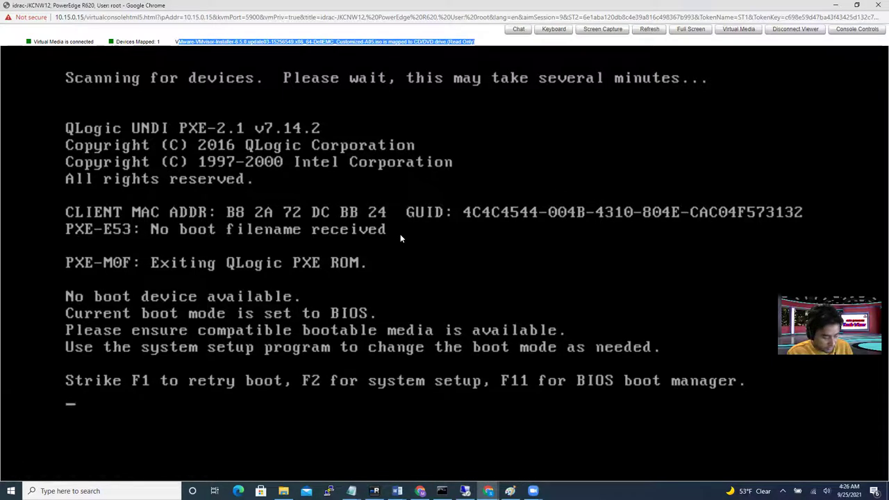
- Retry the server's boot, and cold-boot the PowerEdge R620 with a power cycle from the iDRAC system summary, confirming the server control action
{"action": "key", "text": "F1"}
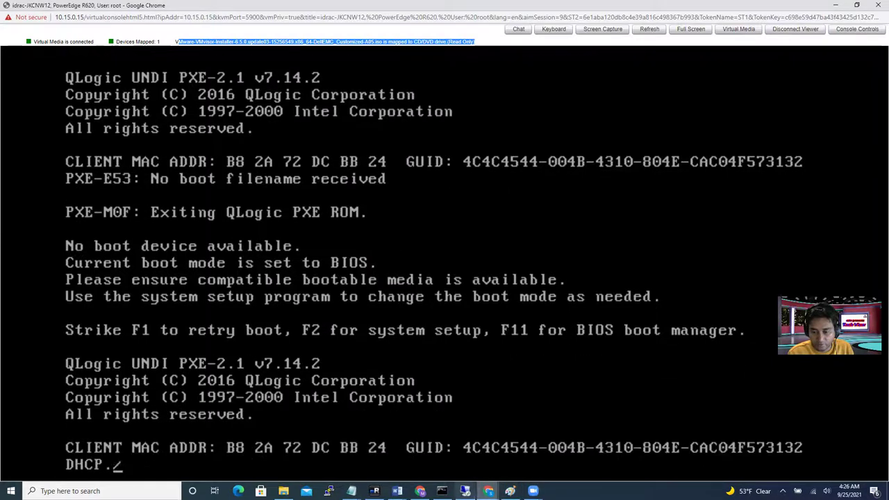
{"action": "mouse_move", "coordinate": [465, 491]}
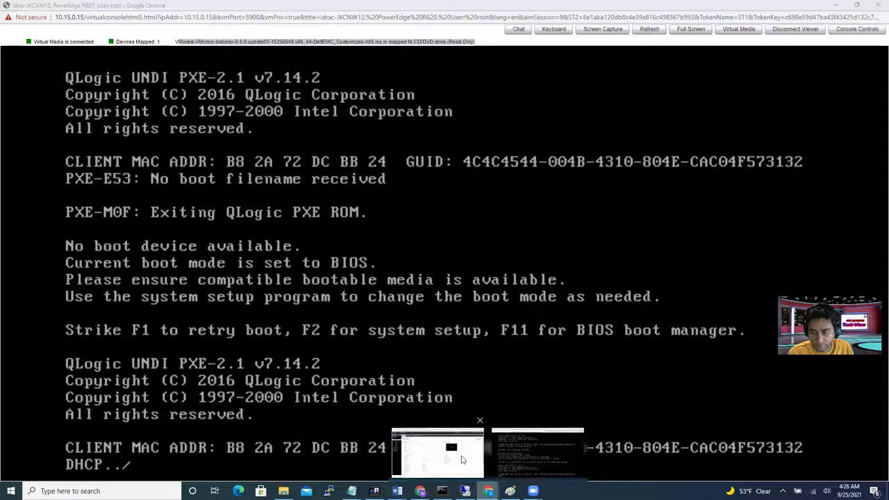
{"action": "left_click", "coordinate": [438, 452]}
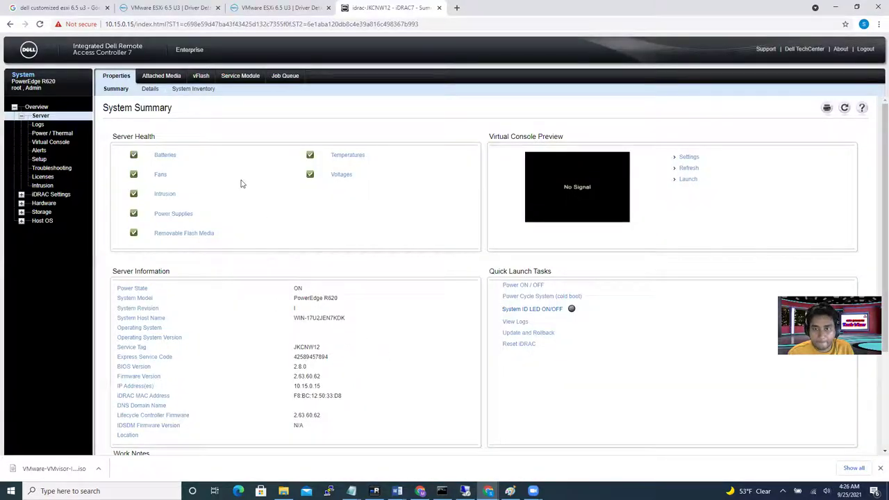
{"action": "left_click", "coordinate": [532, 297]}
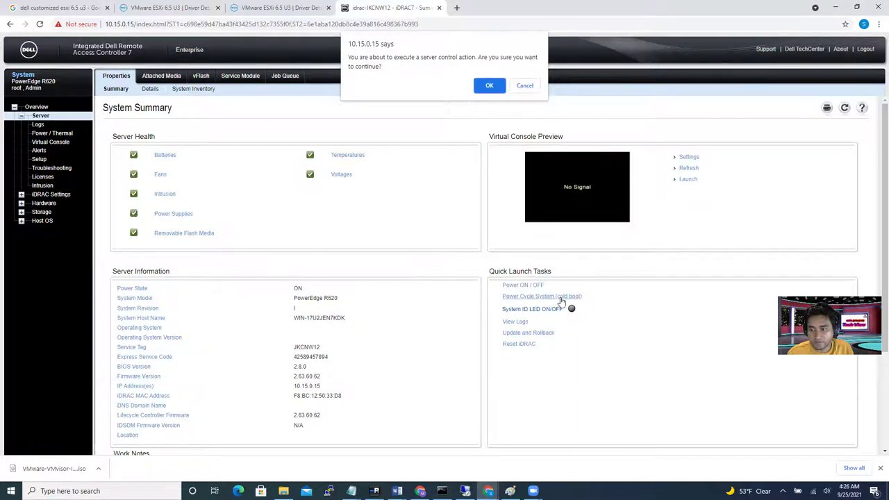
{"action": "left_click", "coordinate": [489, 85]}
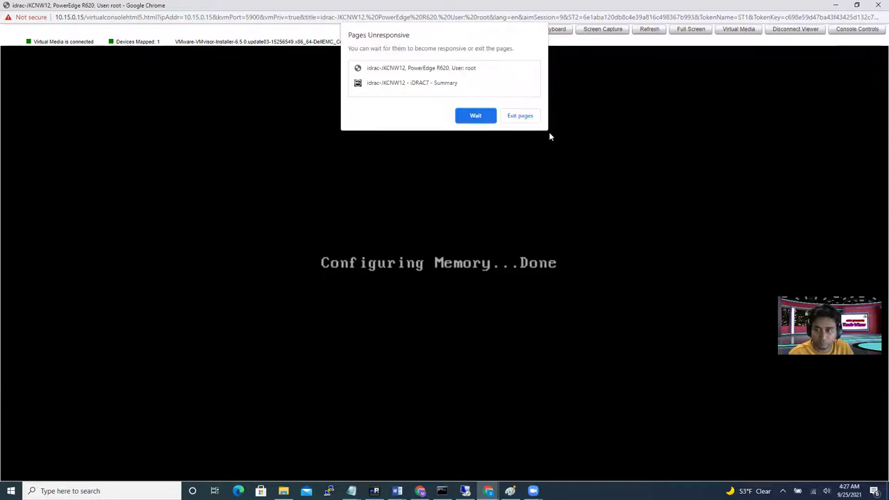
- Keep waiting for the unresponsive console pages and request the BIOS Boot Manager during the server's startup
{"action": "left_click", "coordinate": [474, 115]}
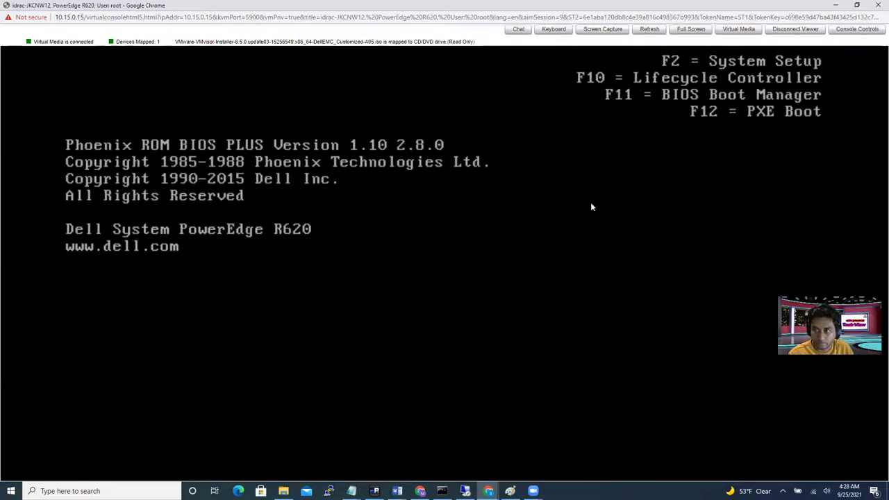
{"action": "key", "text": "F11"}
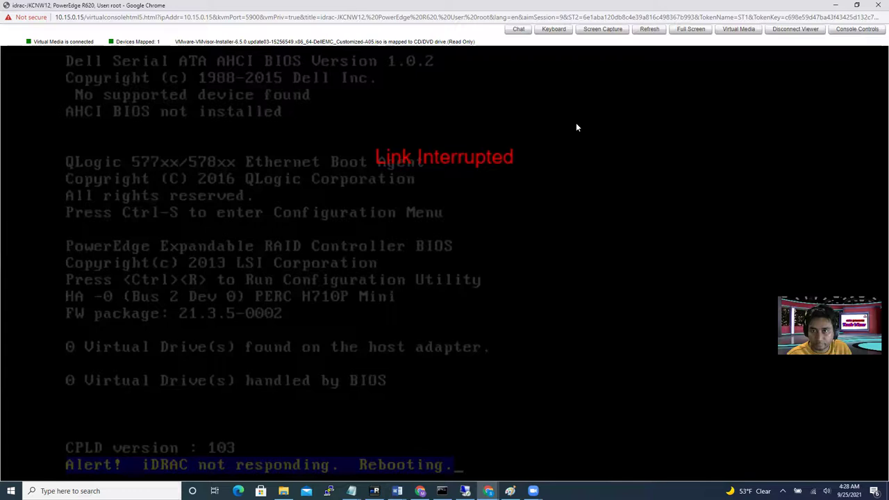
- Close the interrupted virtual console, try to relaunch it from the iDRAC system summary, and close the blank console window
{"action": "left_click", "coordinate": [878, 5]}
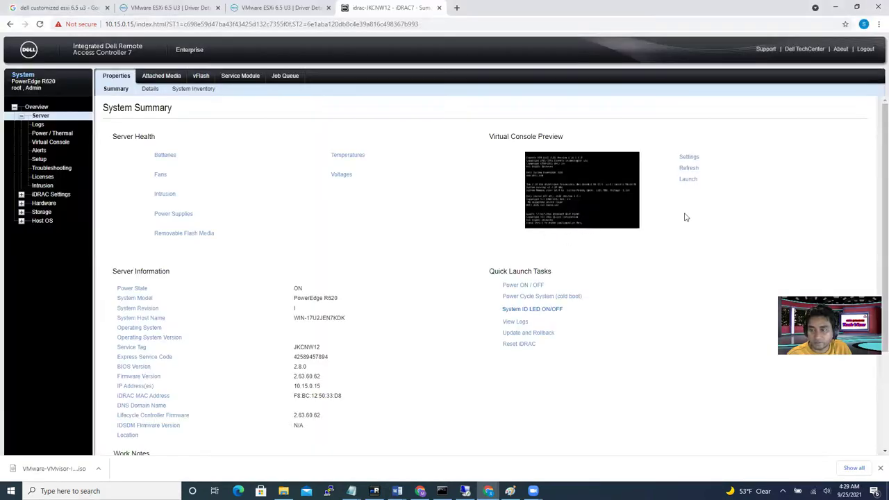
{"action": "left_click", "coordinate": [691, 181]}
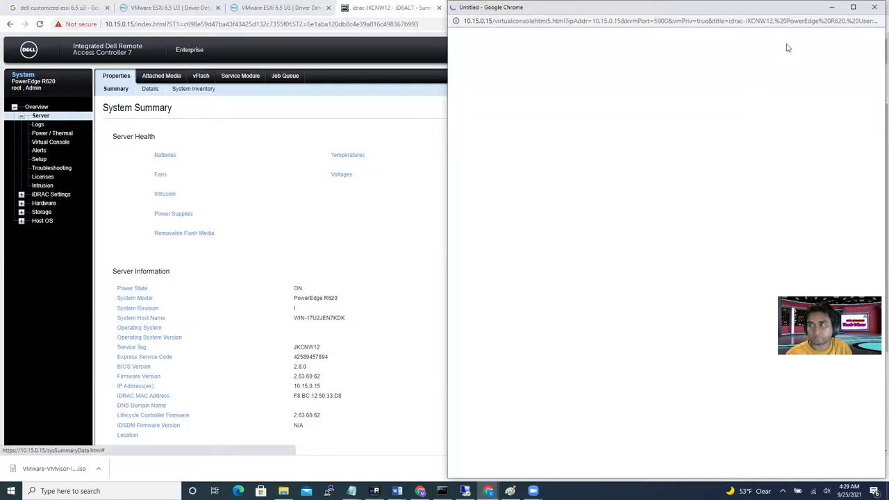
{"action": "left_click", "coordinate": [874, 9]}
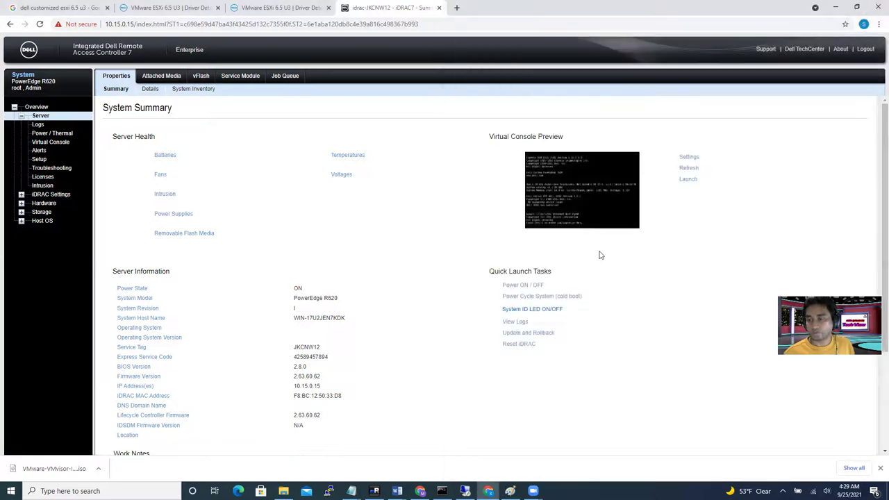